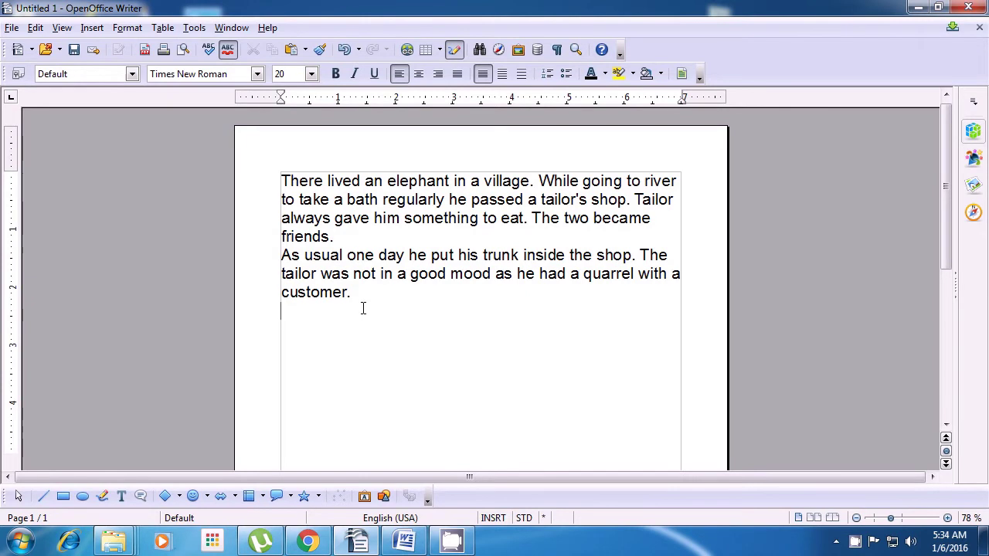
# - Create a new blank text document
pyautogui.click(12, 29)
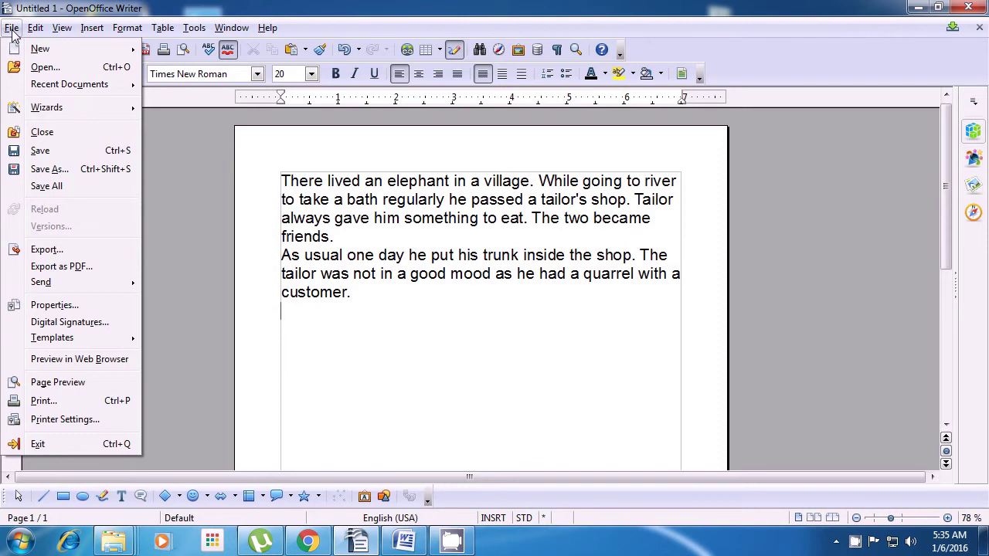
pyautogui.moveTo(33, 51)
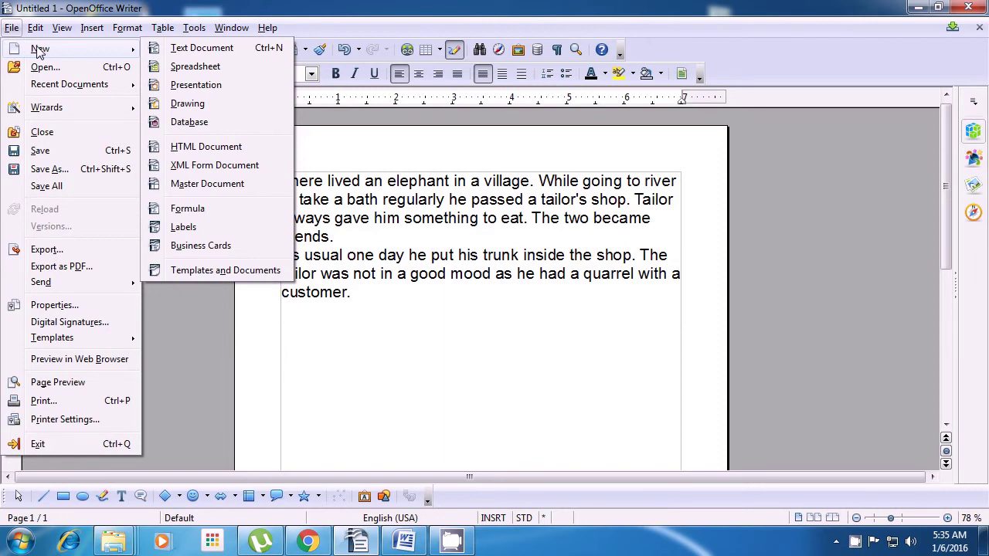
pyautogui.click(199, 49)
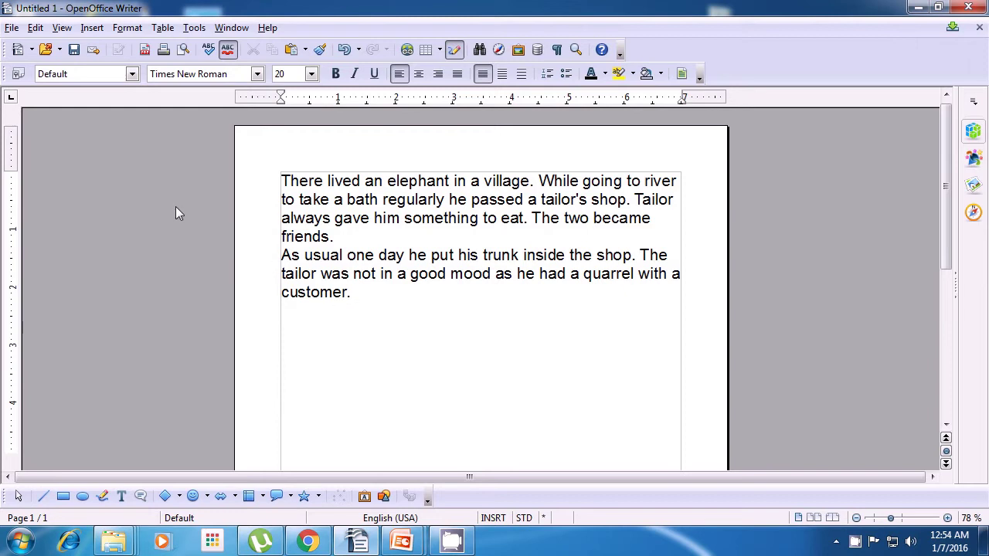
# - Open the existing file "computer shiksha document" from the Desktop
pyautogui.click(11, 29)
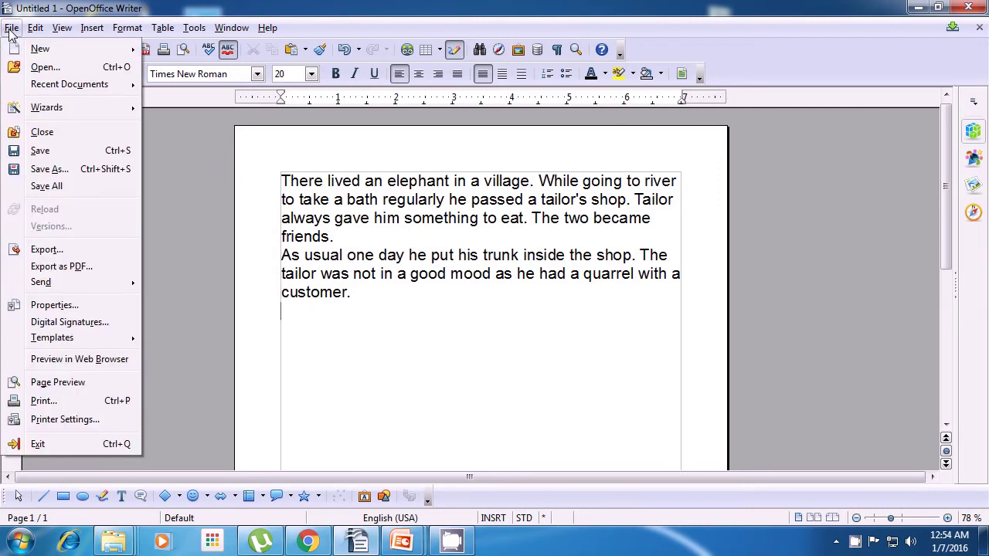
pyautogui.moveTo(31, 58)
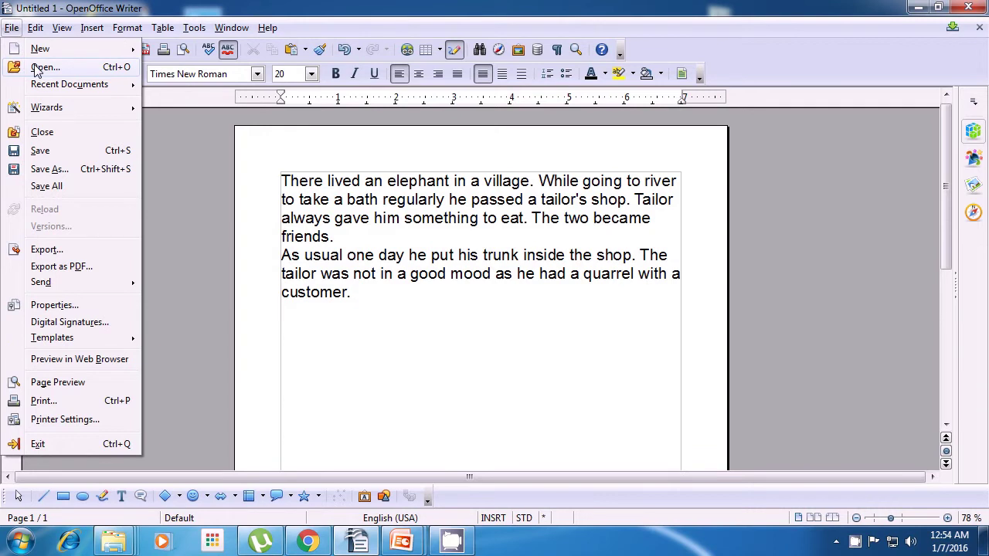
pyautogui.click(40, 67)
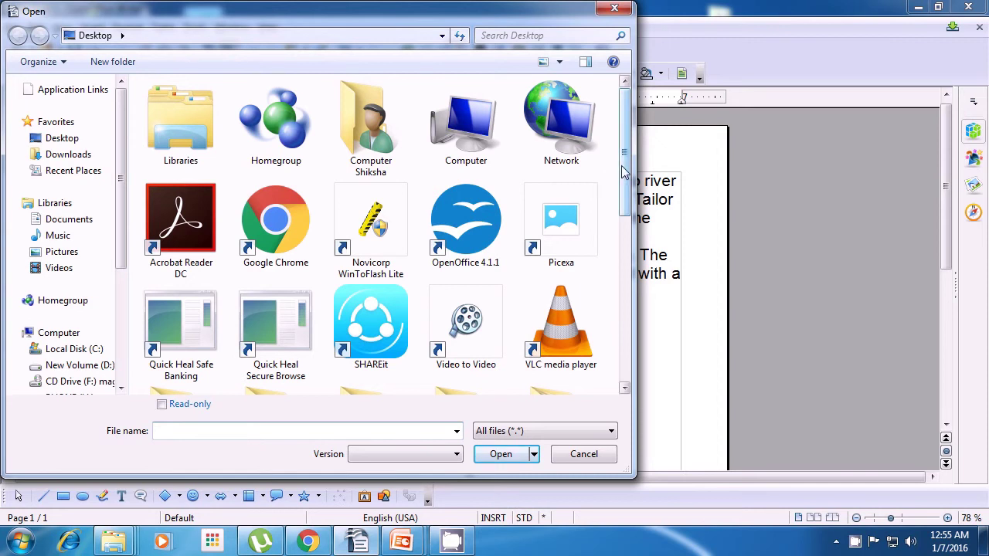
pyautogui.moveTo(624, 173); pyautogui.dragTo(622, 296)
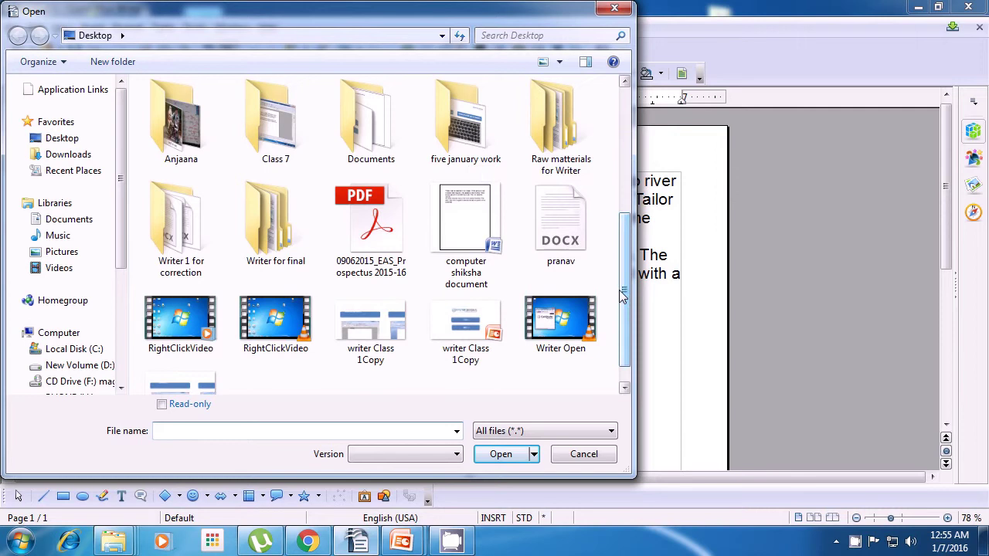
pyautogui.click(471, 244)
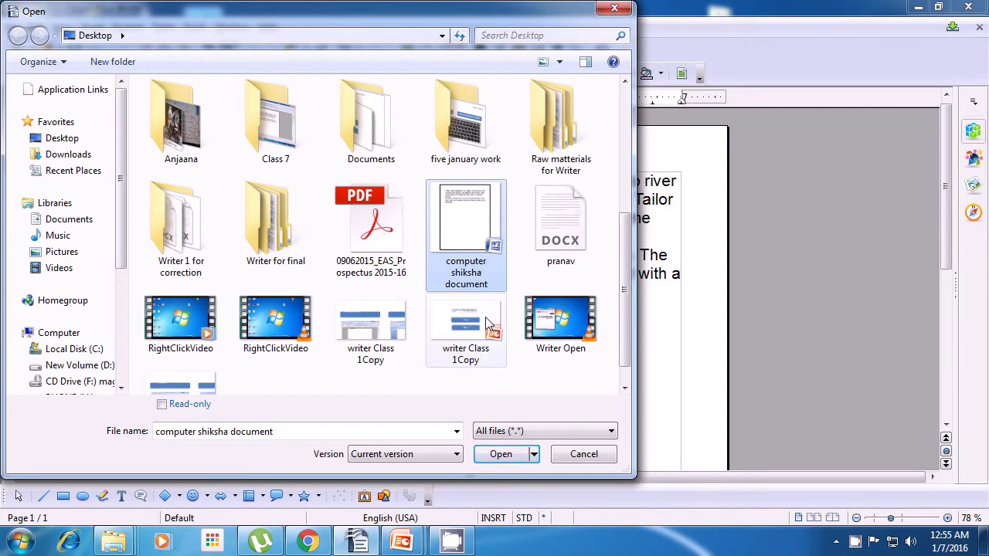
pyautogui.click(505, 458)
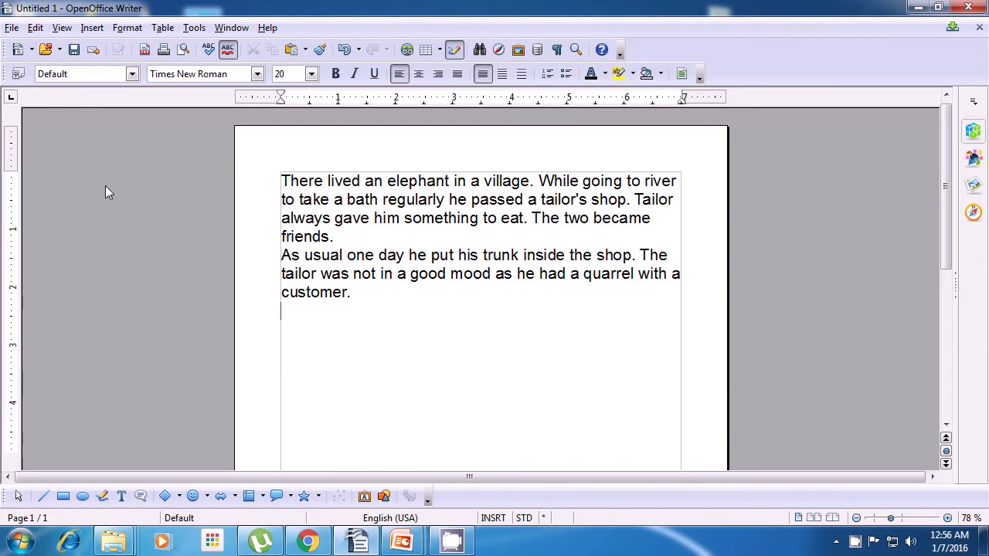
# - Open "computer shiksha document.odt" from the list of recently used documents and close its window
pyautogui.click(12, 29)
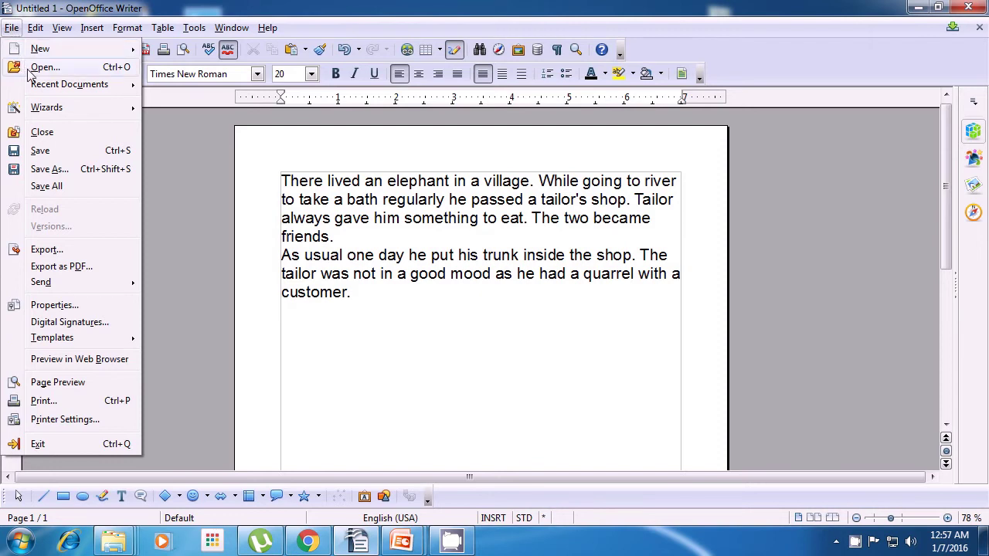
pyautogui.moveTo(40, 88)
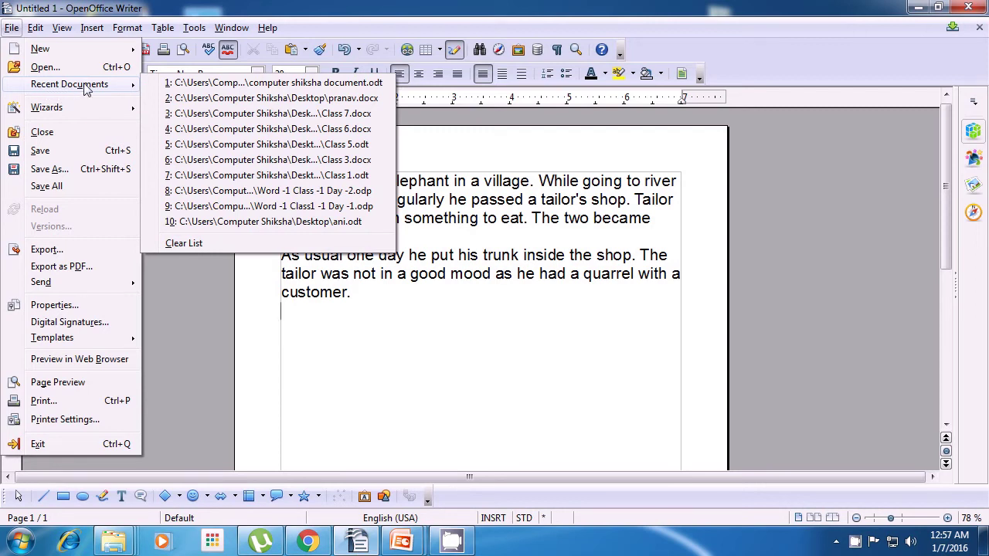
pyautogui.click(301, 82)
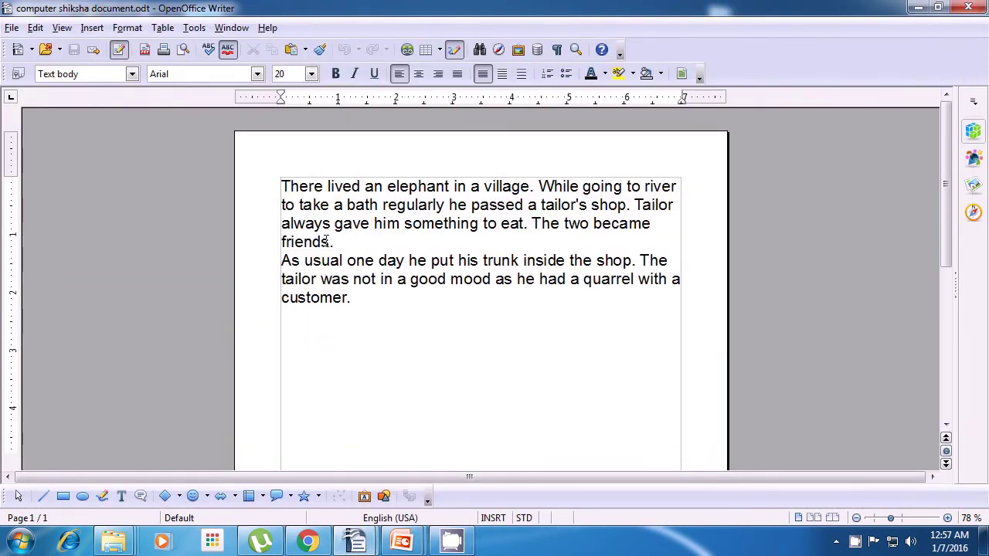
pyautogui.click(338, 309)
pyautogui.click(982, 6)
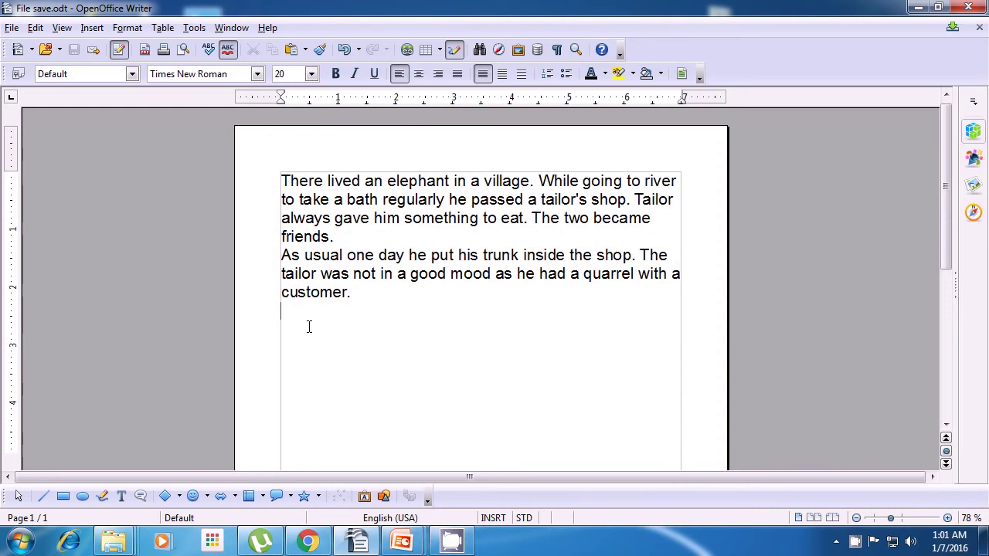
# - Add the line "the help menu allows you to start and control" below the last paragraph of the story
pyautogui.write('the help menu ')
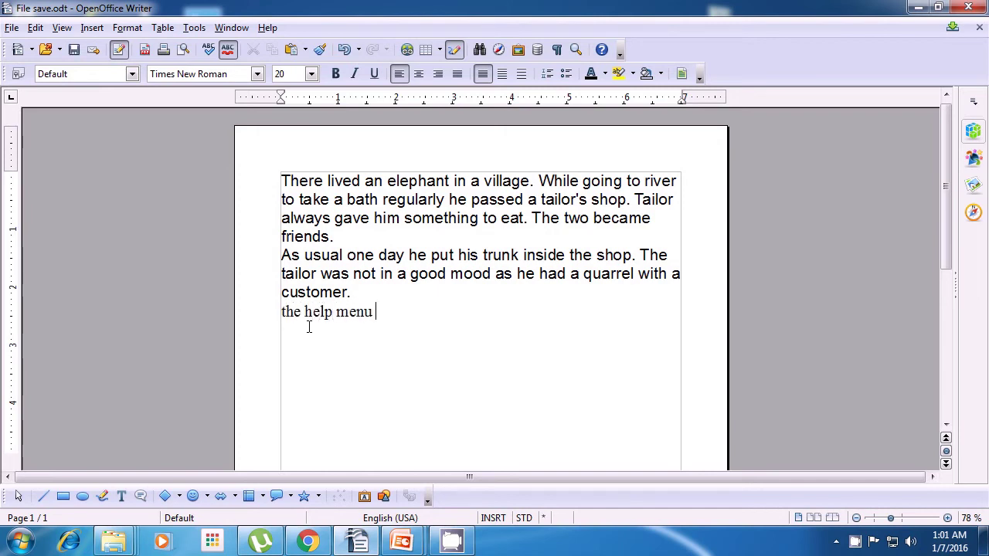
pyautogui.write('allows you to ')
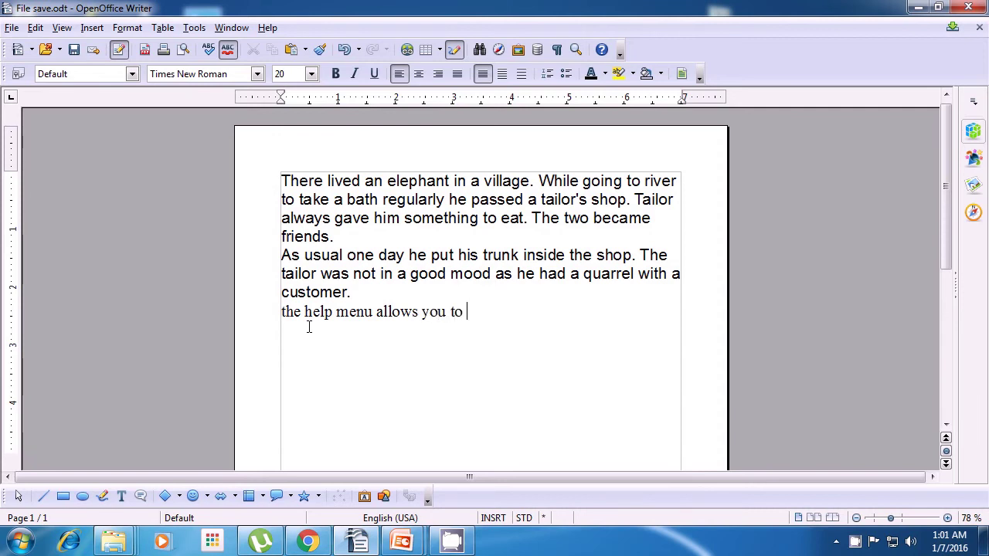
pyautogui.write('start and con')
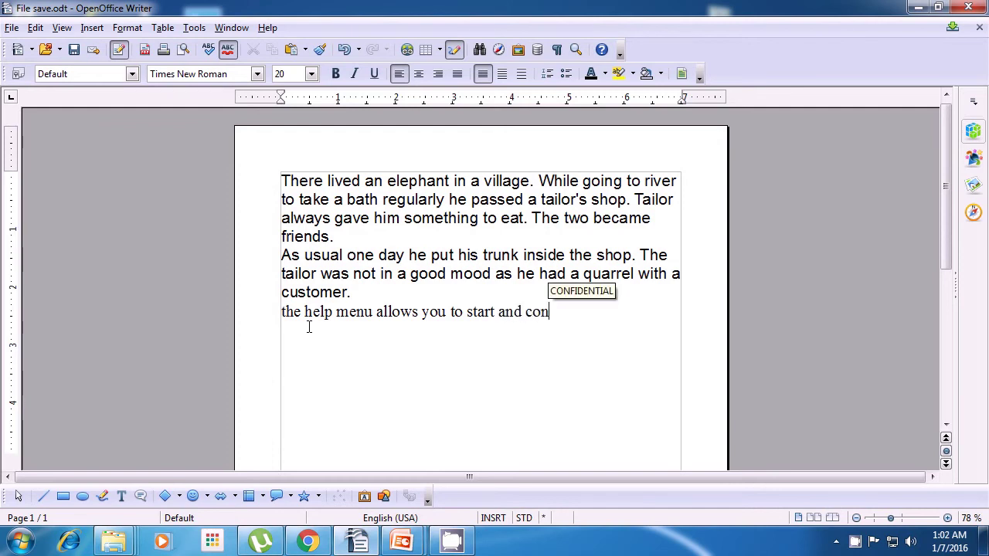
pyautogui.write('trol')
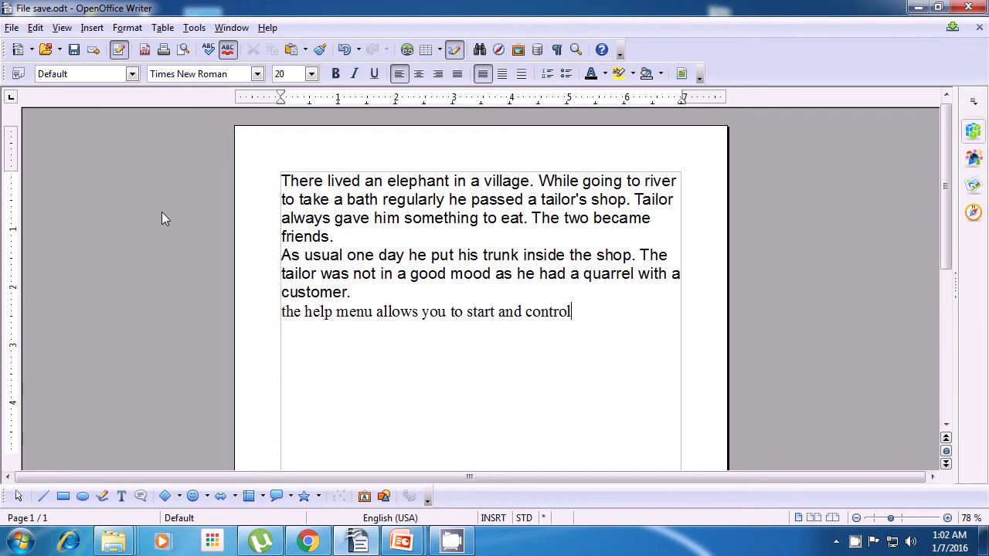
# - Save a copy of the document on the Desktop under the name "file save as" and minimize the window
pyautogui.click(11, 28)
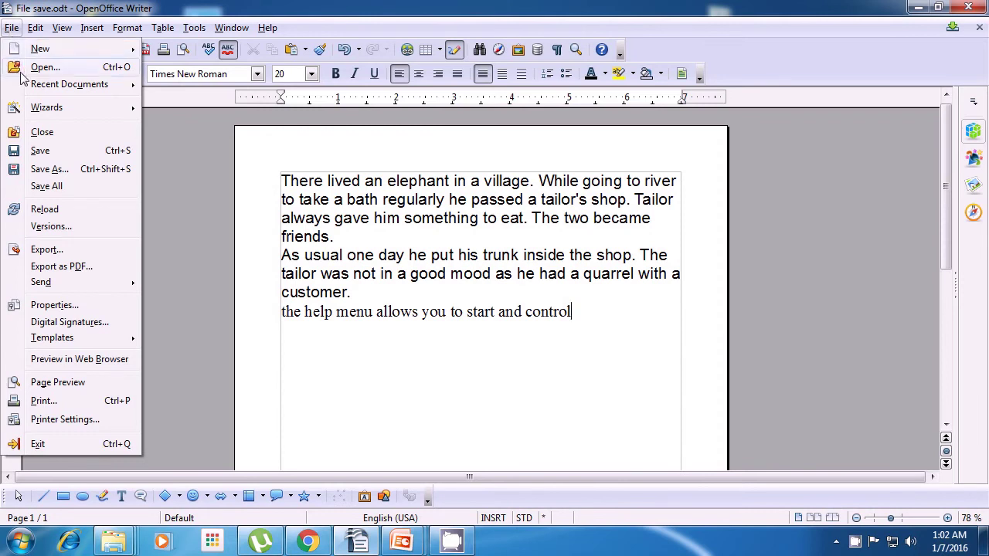
pyautogui.click(49, 169)
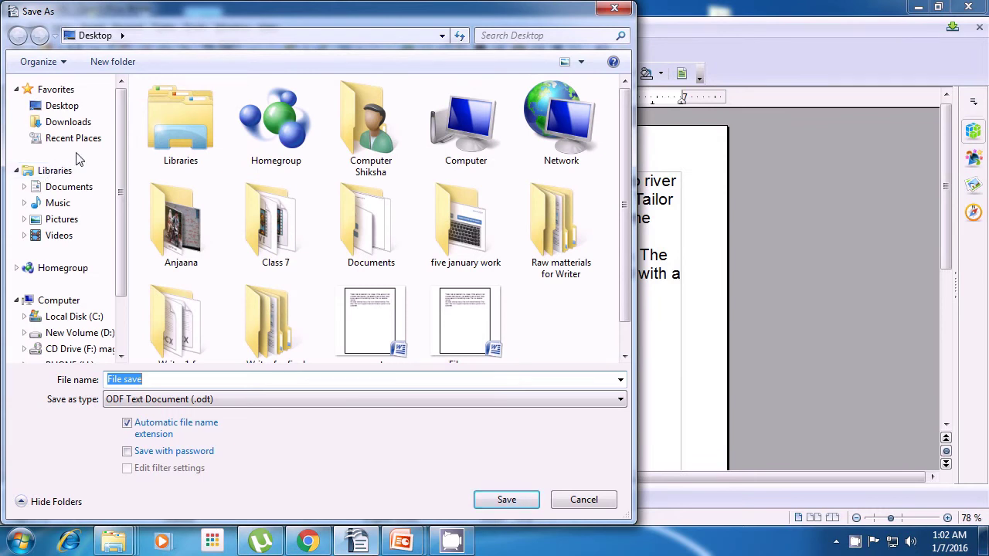
pyautogui.click(442, 35)
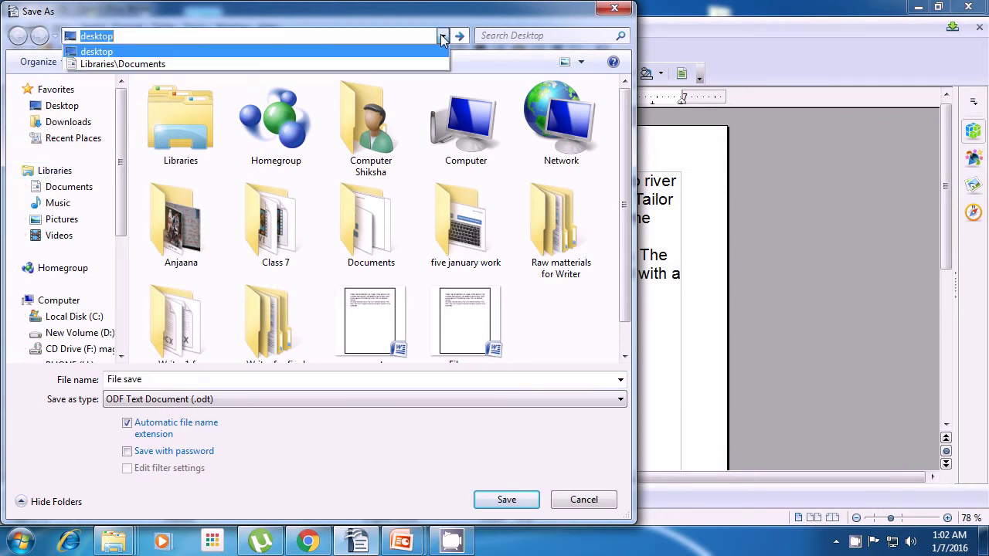
pyautogui.click(443, 36)
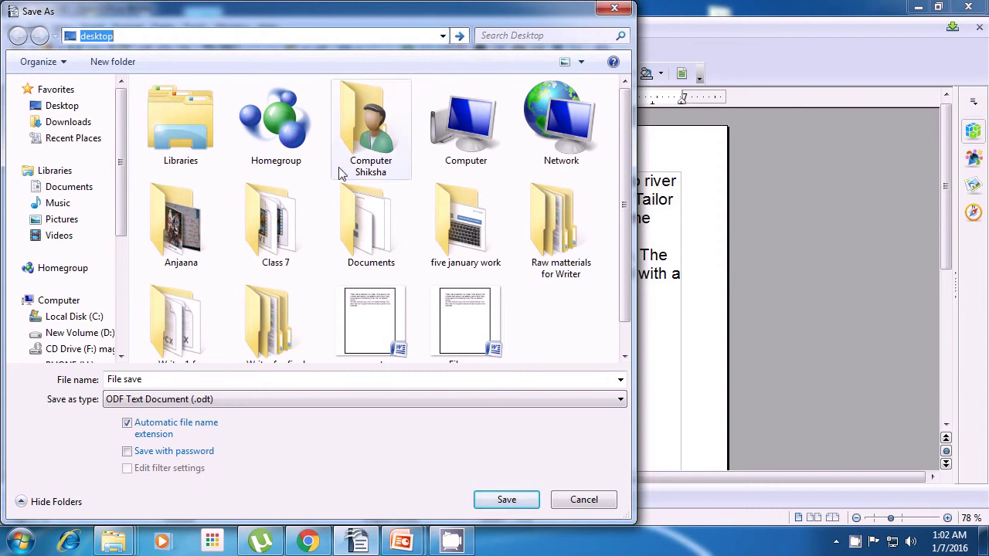
pyautogui.click(185, 382)
pyautogui.press('BackSpace')
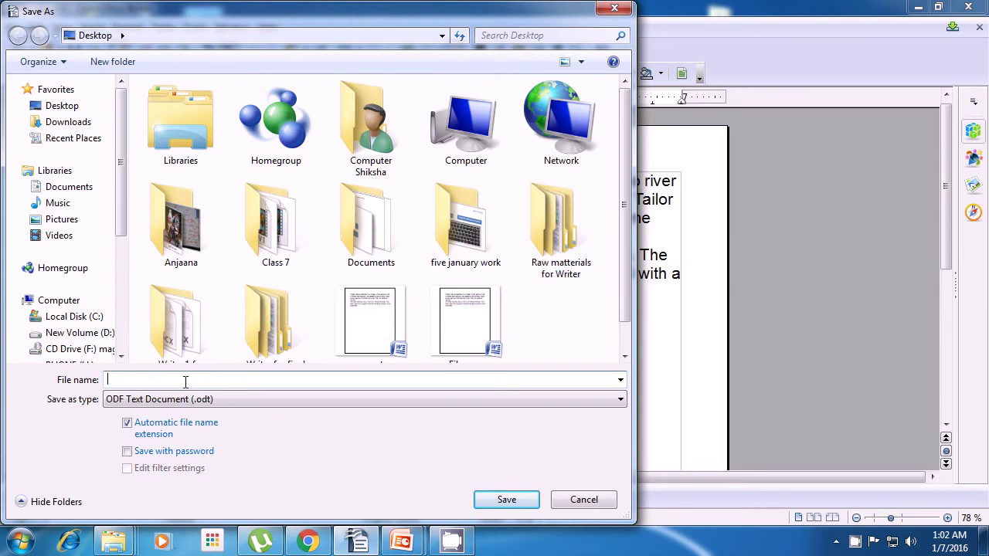
pyautogui.write('file ')
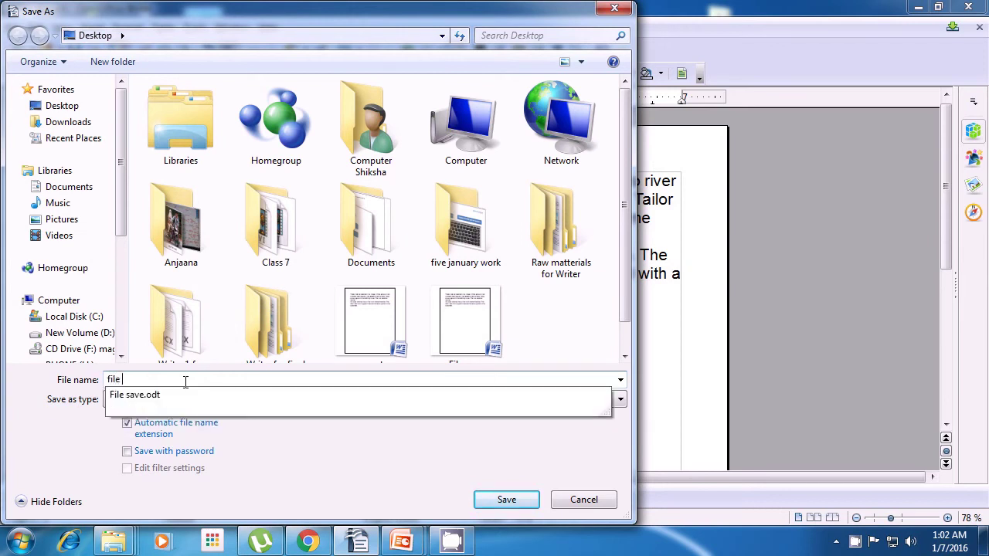
pyautogui.write('save')
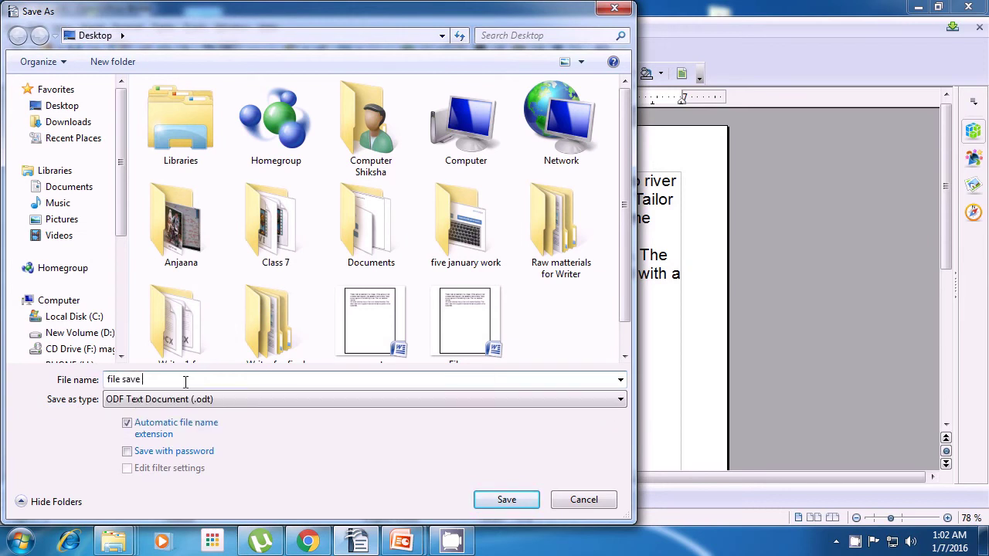
pyautogui.write(' as')
pyautogui.click(506, 500)
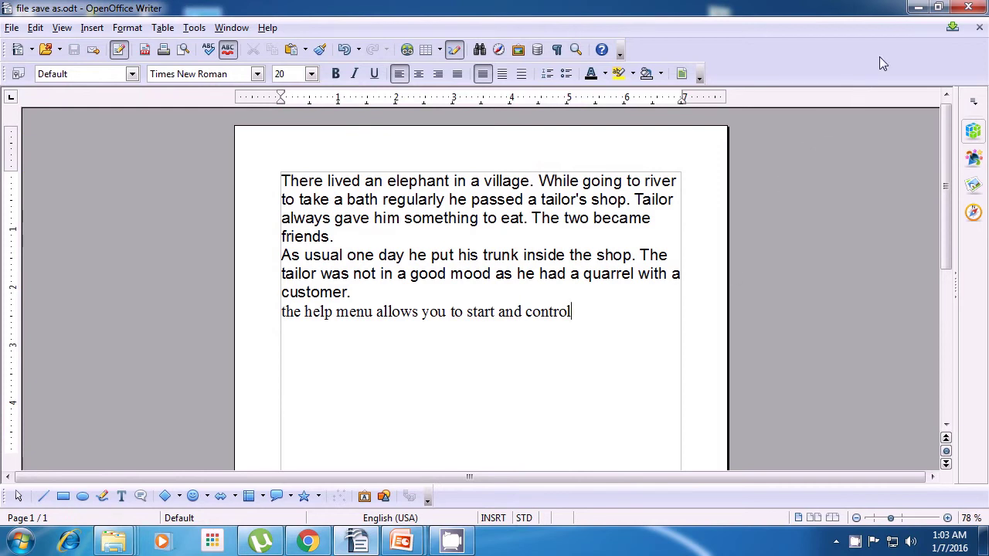
pyautogui.click(916, 9)
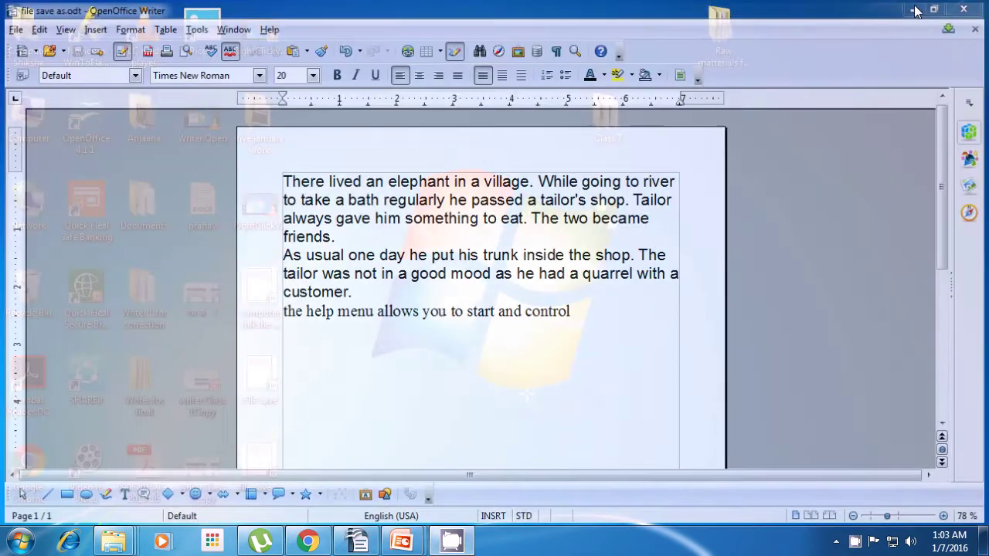
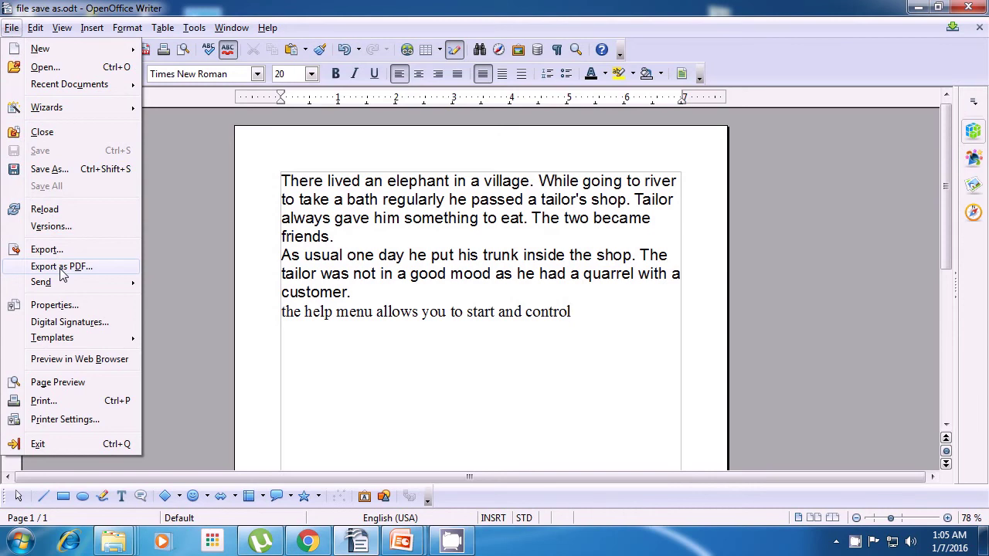
# - Export the document to the Desktop as a PDF named "Export as pdf", keeping the offered PDF options, and minimize the window
pyautogui.click(61, 268)
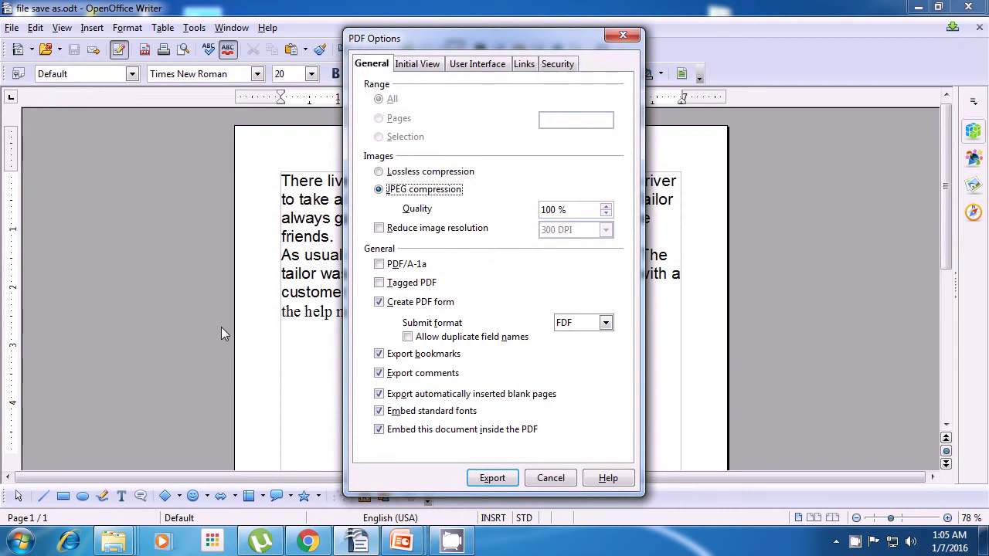
pyautogui.click(491, 478)
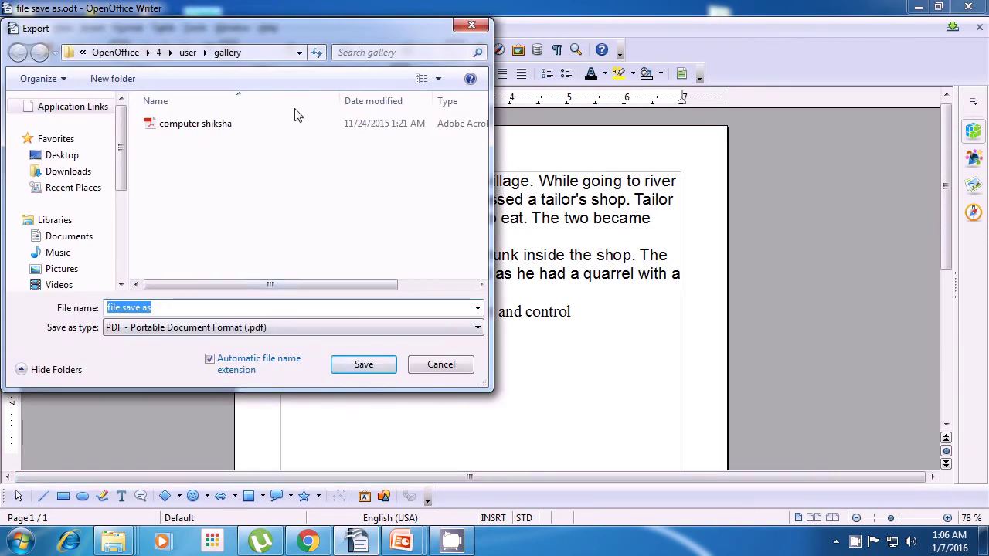
pyautogui.click(300, 52)
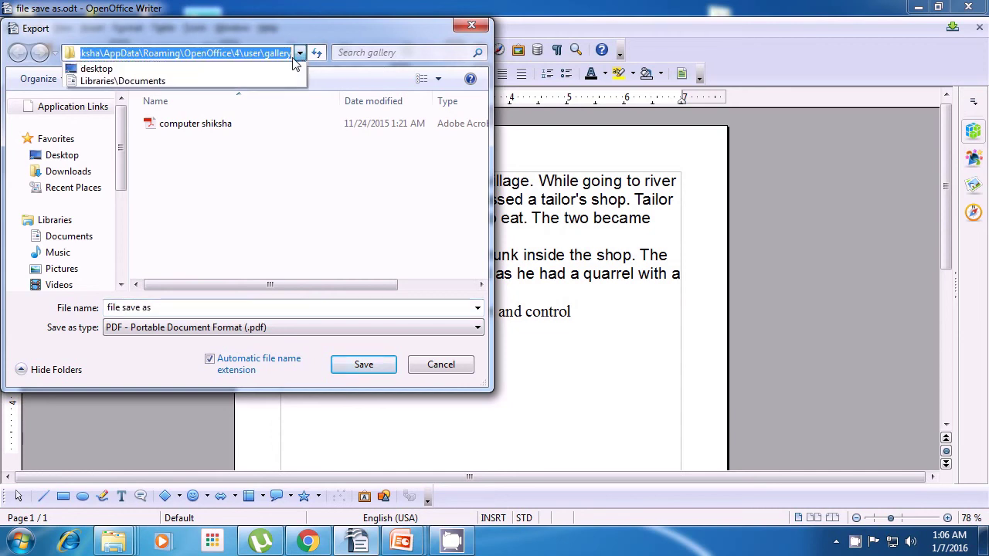
pyautogui.click(291, 67)
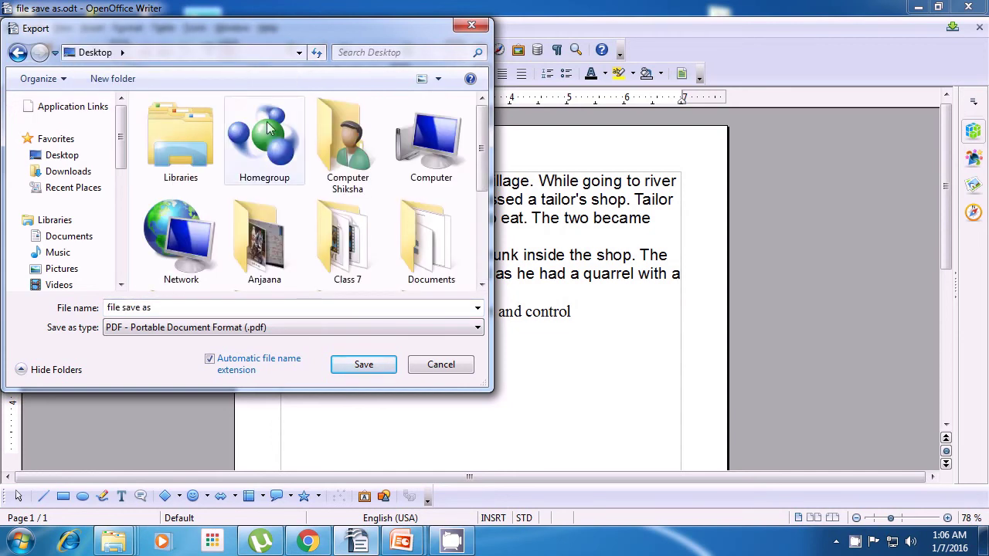
pyautogui.click(175, 307)
pyautogui.press('BackSpace')
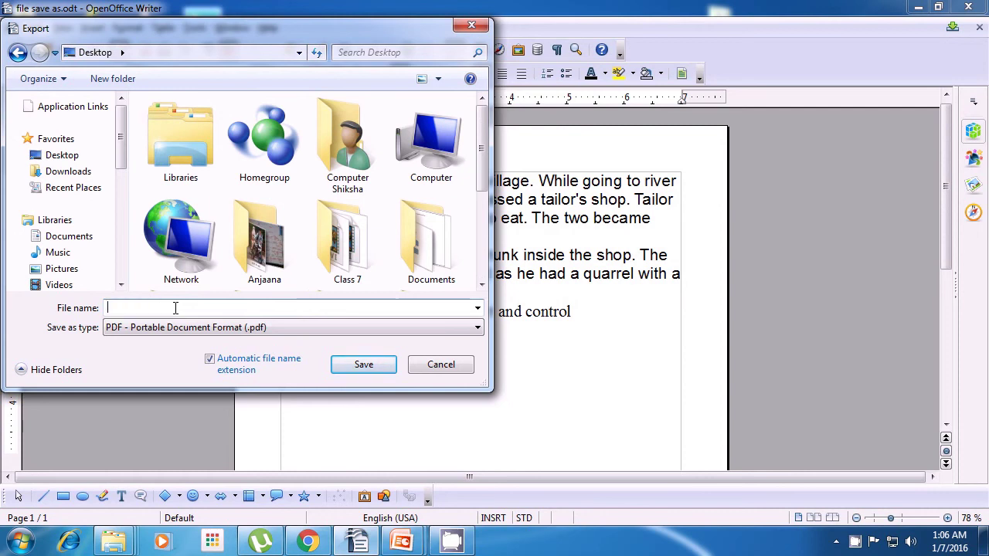
pyautogui.write('Export as pdf')
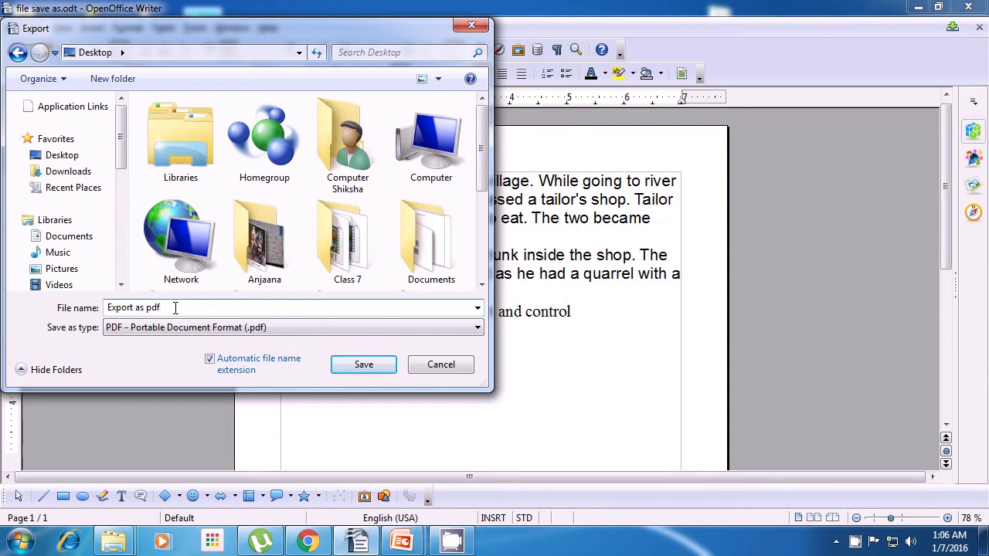
pyautogui.click(363, 365)
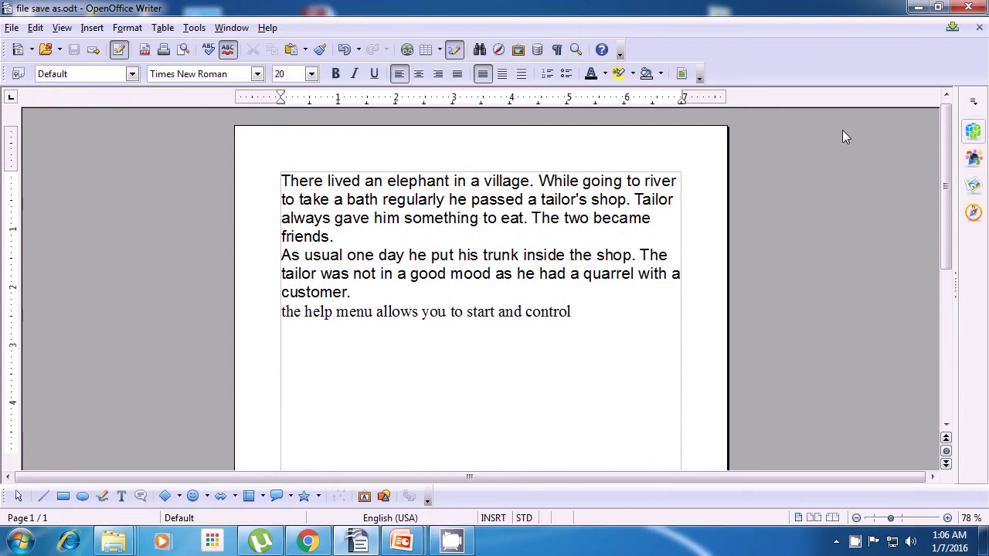
pyautogui.click(913, 8)
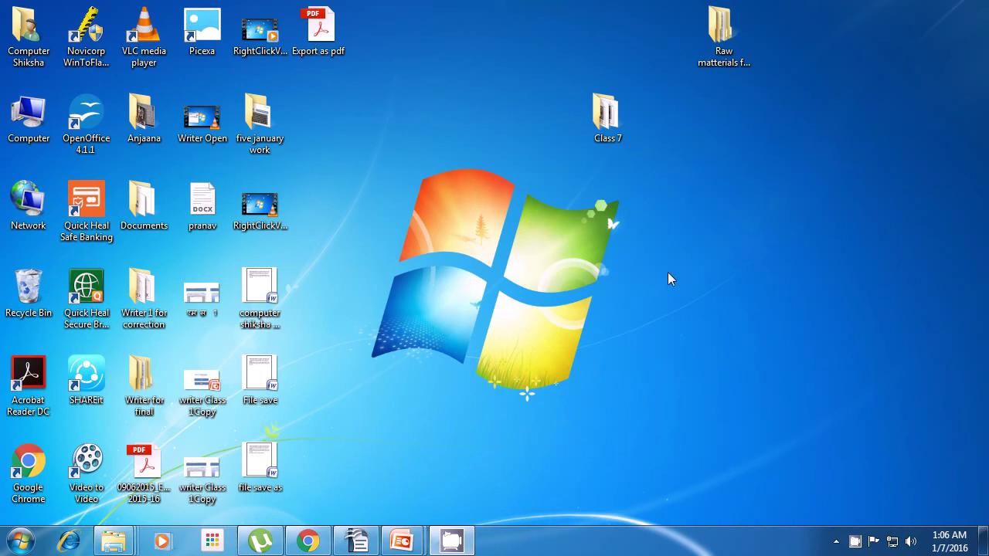
# - Open the exported "Export as pdf" file from the desktop in Adobe Acrobat Reader and check its text, including the last line
pyautogui.doubleClick(333, 48)
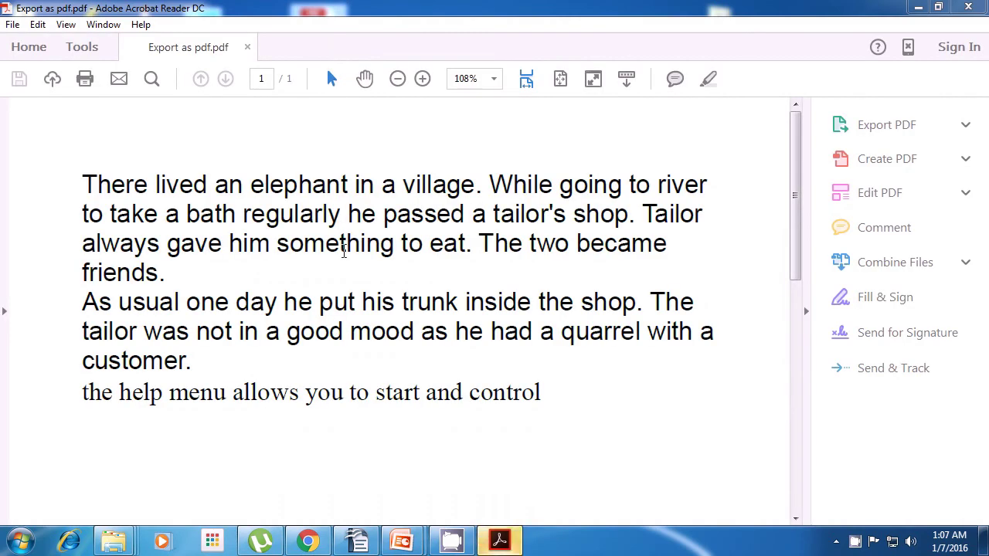
pyautogui.click(424, 392)
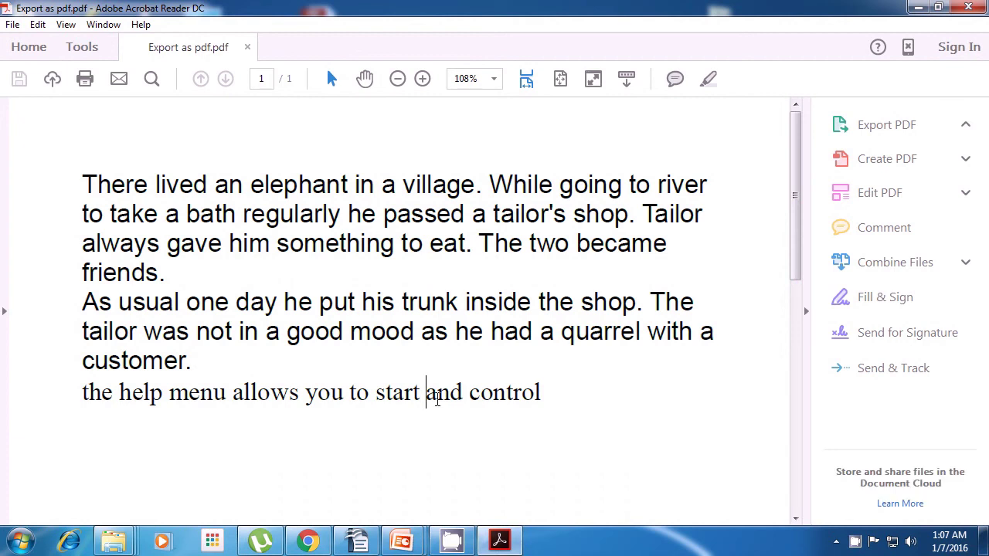
pyautogui.click(400, 302)
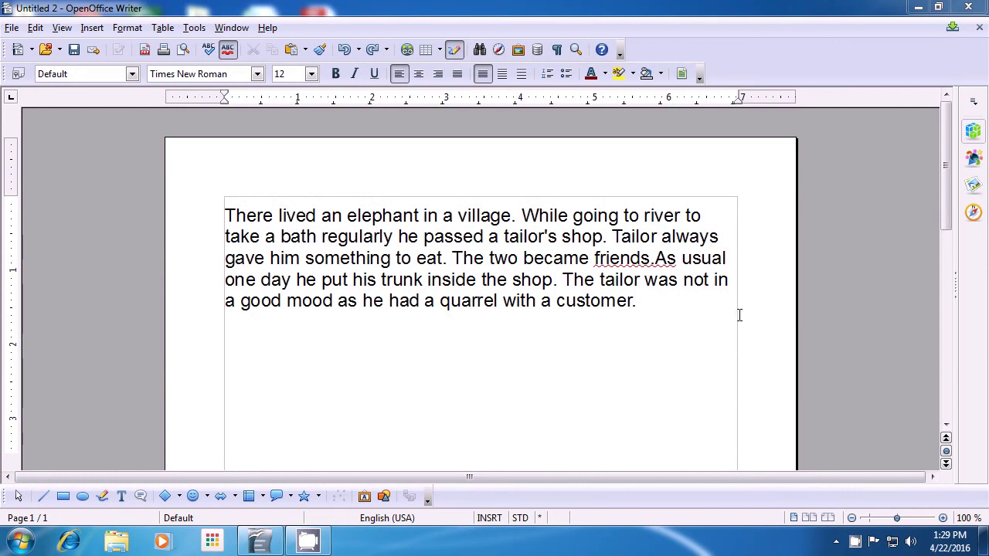
# - Close the untitled Writer document containing the elephant story and discard its unsaved changes
pyautogui.click(968, 9)
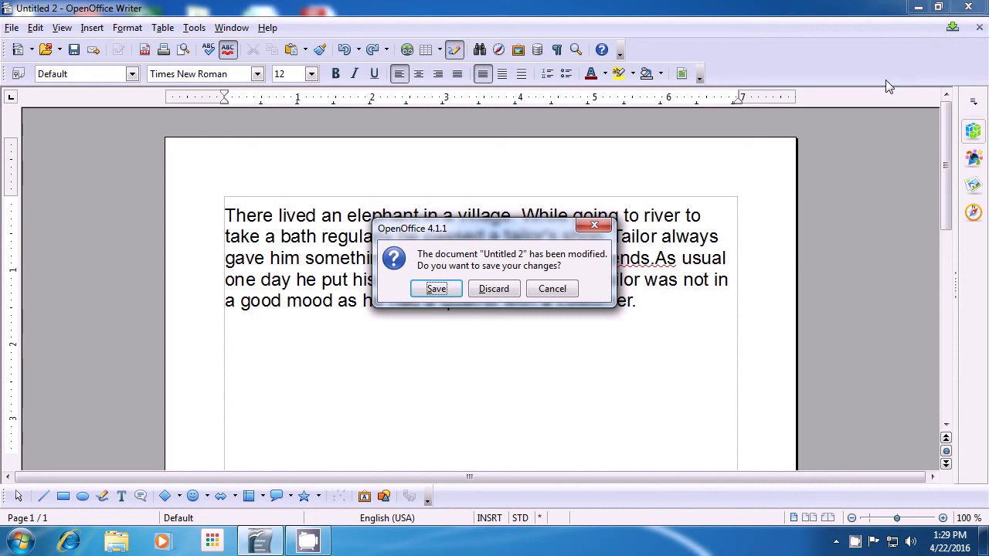
pyautogui.click(492, 294)
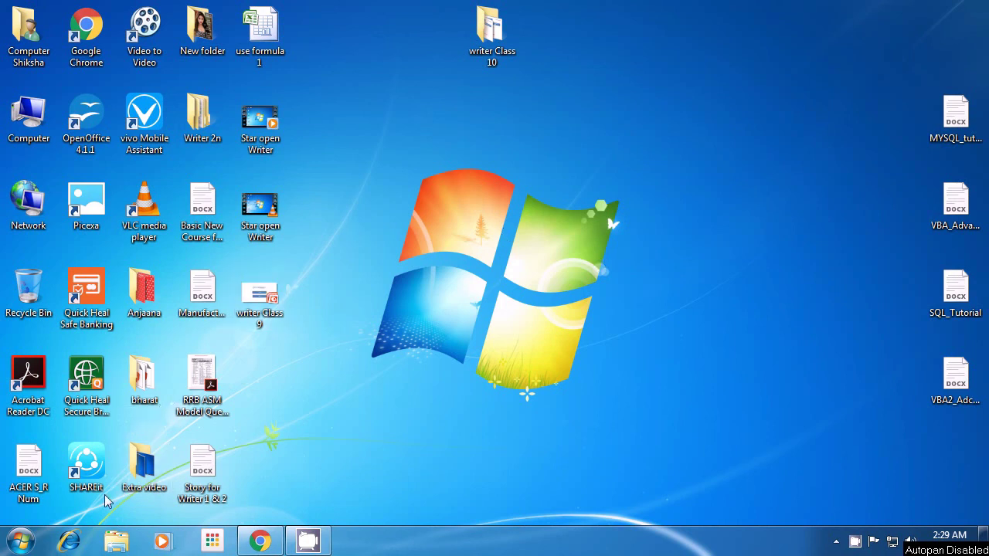
# - Bring up the list of Windows programs from the desktop
pyautogui.click(21, 547)
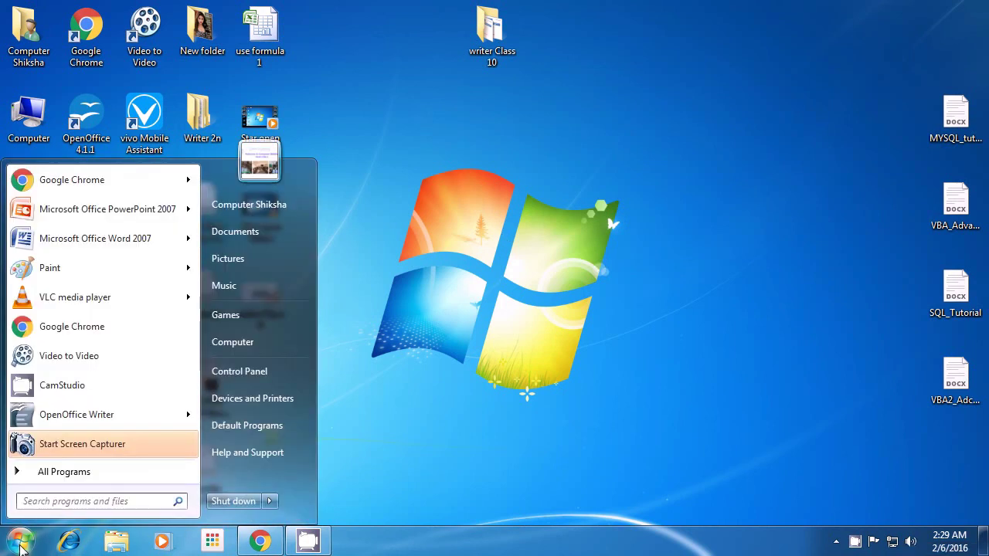